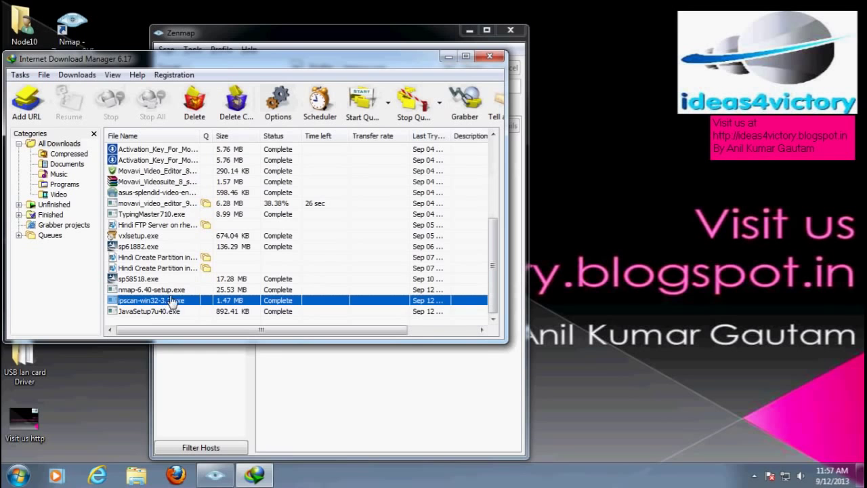
Launch the downloaded ipscan-win32-3.2 program from its download folder and close the browser window it opens.
right_click(169, 296)
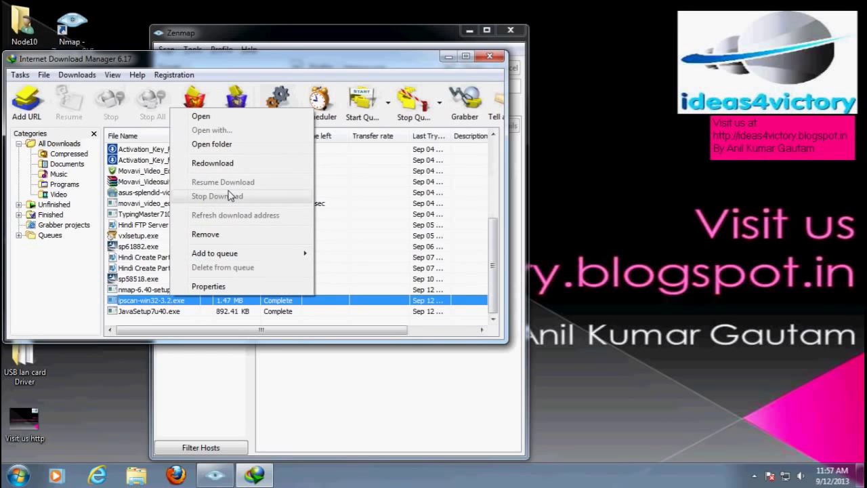
click(220, 144)
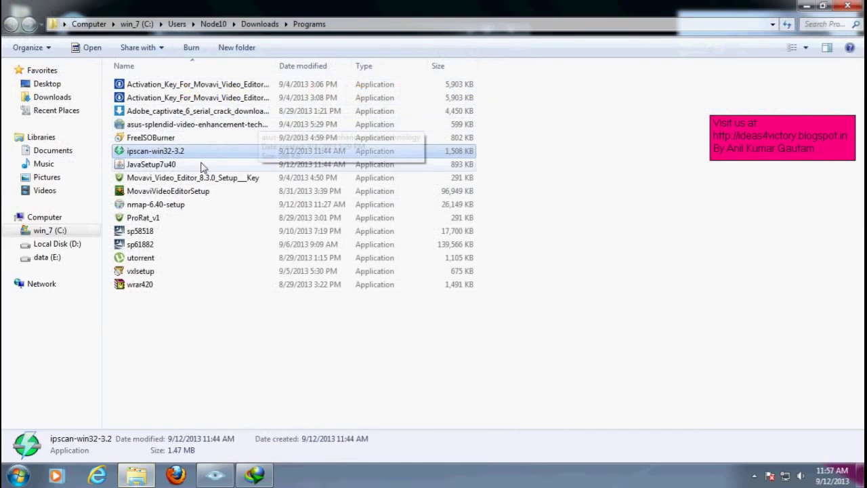
double_click(164, 151)
click(491, 327)
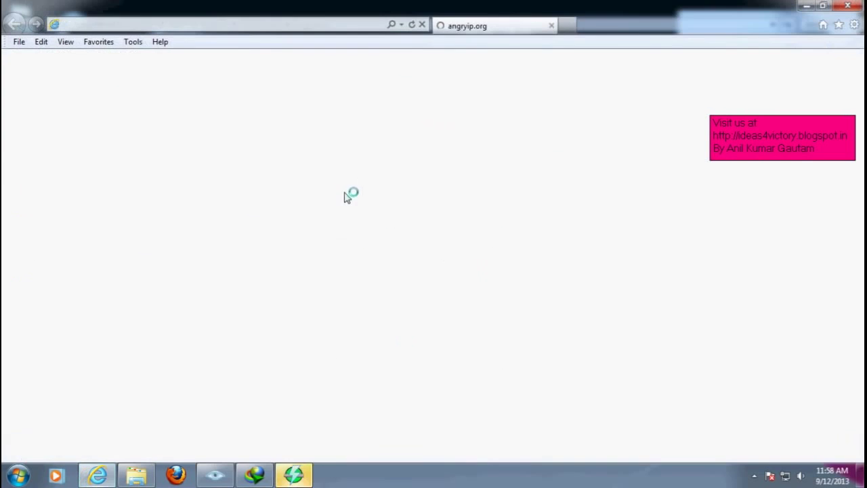
click(847, 5)
Go through the Getting Started pages of Angry IP Scanner and close the introduction.
click(275, 223)
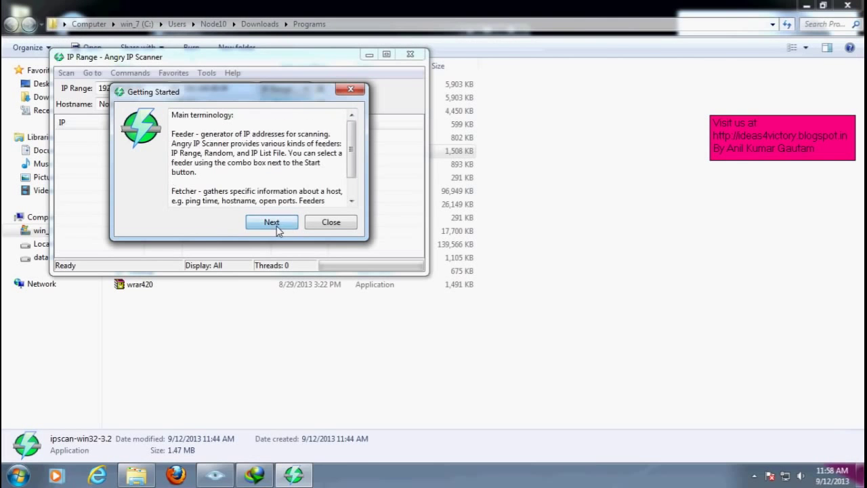
click(273, 223)
click(274, 223)
click(274, 223)
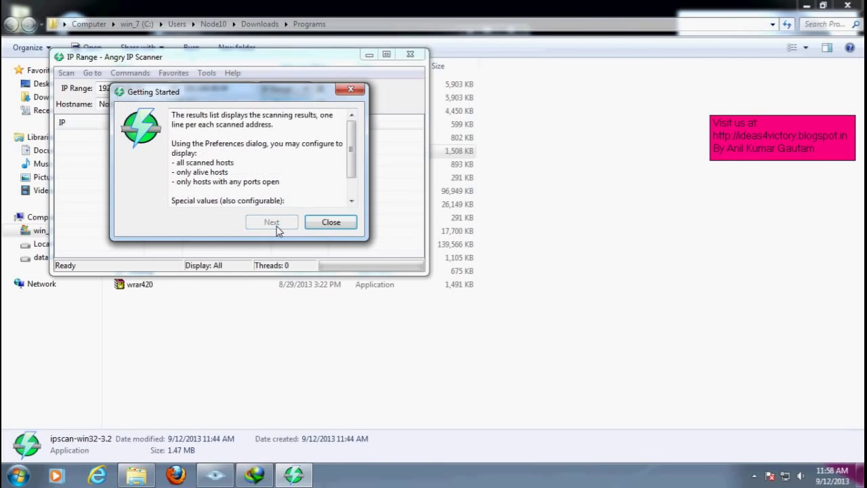
click(332, 222)
Close the Programs folder and the download manager, and move the IP scanner window clear of the desktop icons.
click(848, 5)
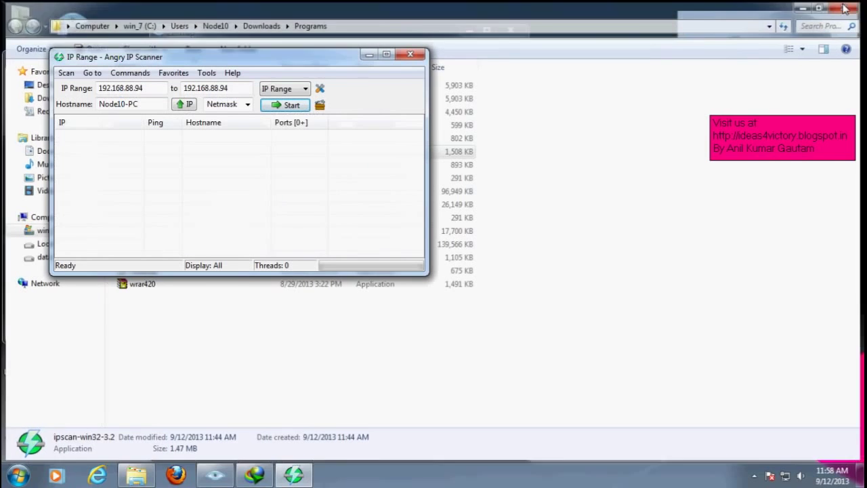
click(492, 59)
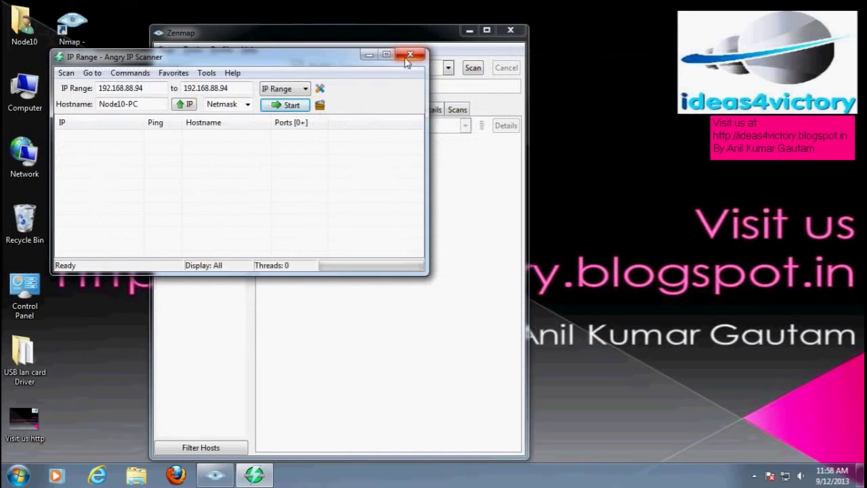
drag(334, 61, 460, 135)
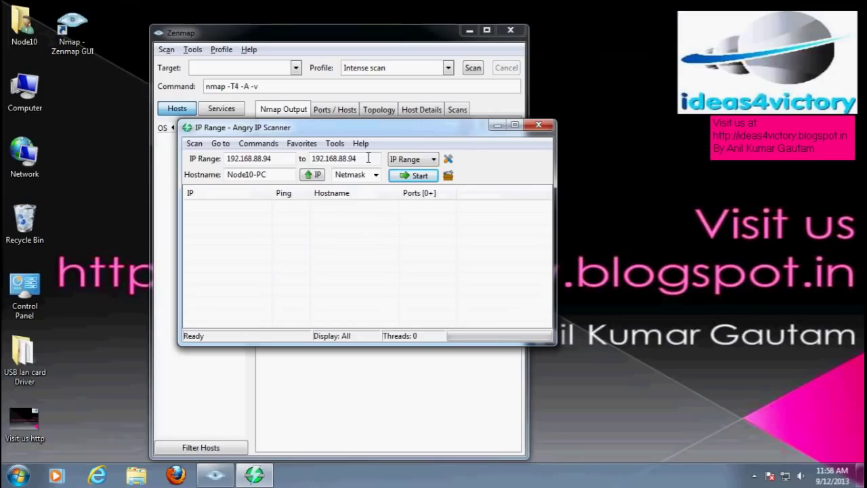
Set the IP range to scan from 192.168.88.1 to 192.168.88.254.
drag(293, 158, 229, 173)
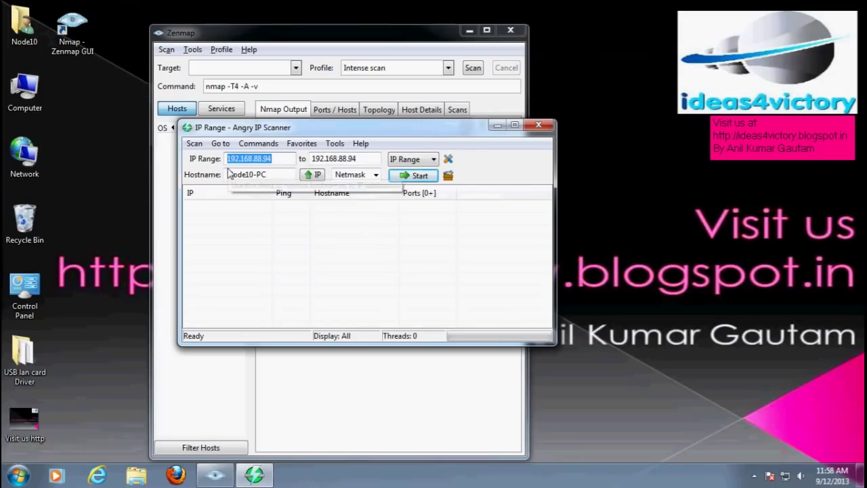
click(291, 161)
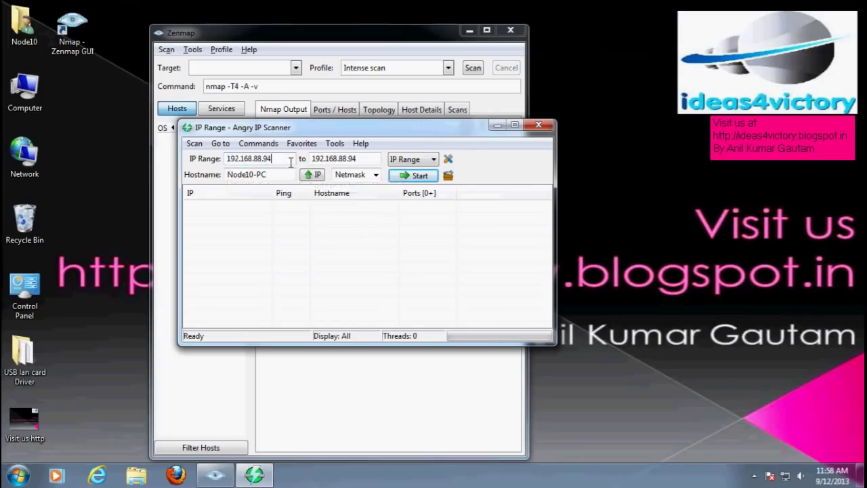
key(BackSpace)
key(BackSpace)
text(1)
click(369, 159)
text(254)
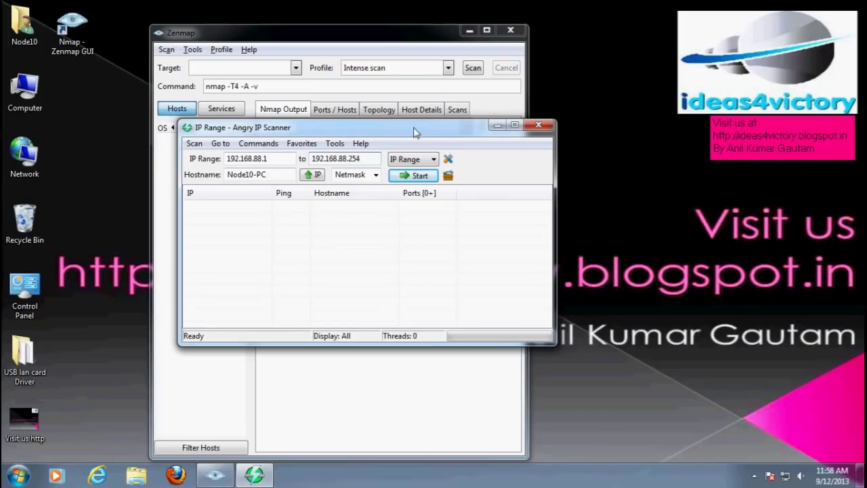
Start the IP range scan and maximize the scanner window.
drag(415, 128, 414, 115)
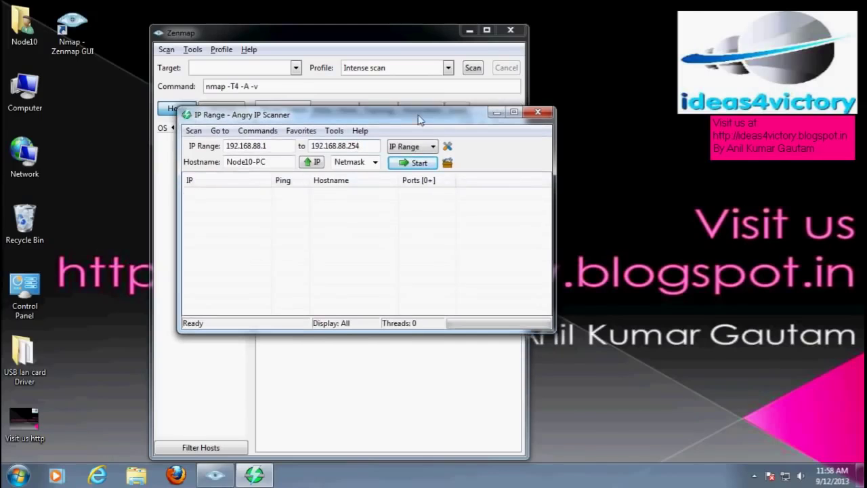
click(410, 165)
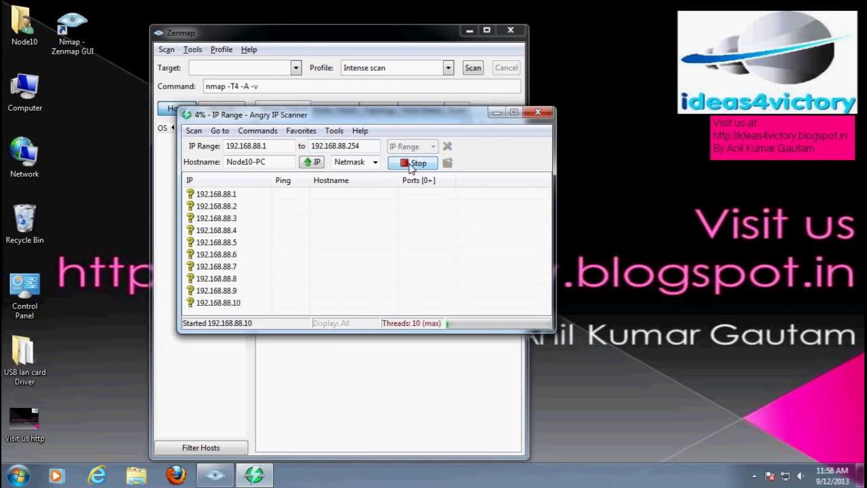
click(513, 114)
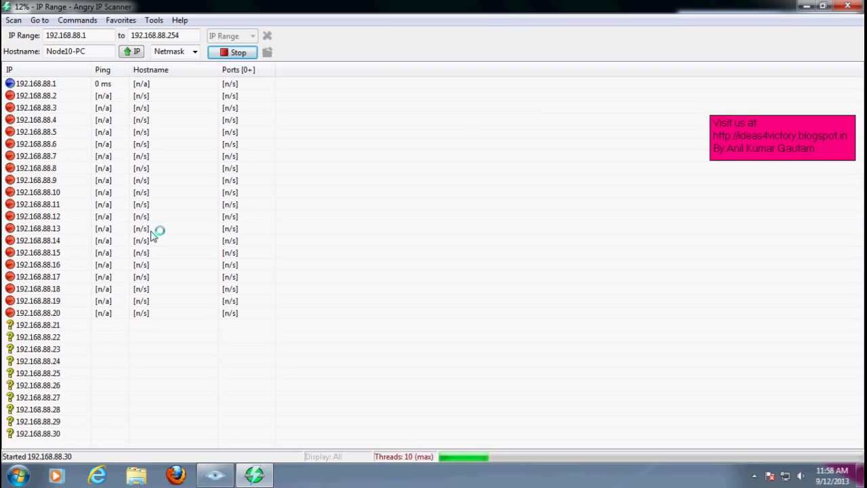
Examine the responding hosts in the scan results, checking each one's address, ping and hostname.
click(39, 84)
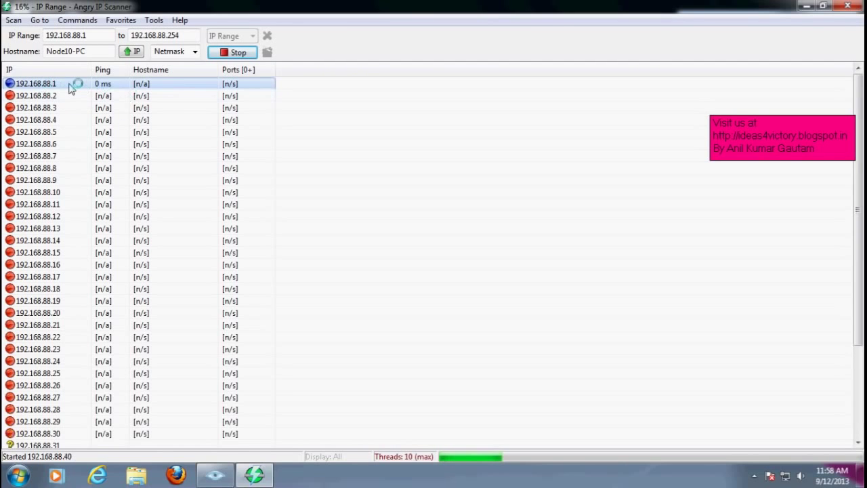
scroll(70, 90, up, 3)
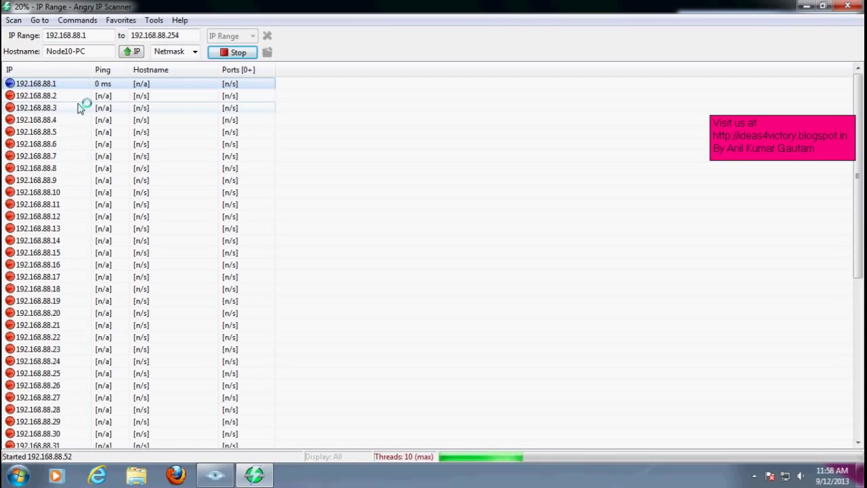
scroll(196, 141, down, 4)
scroll(196, 141, down, 6)
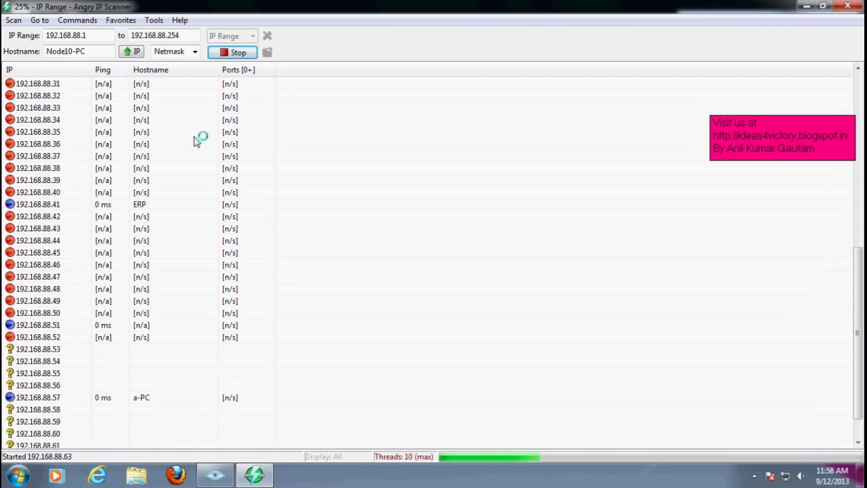
click(102, 204)
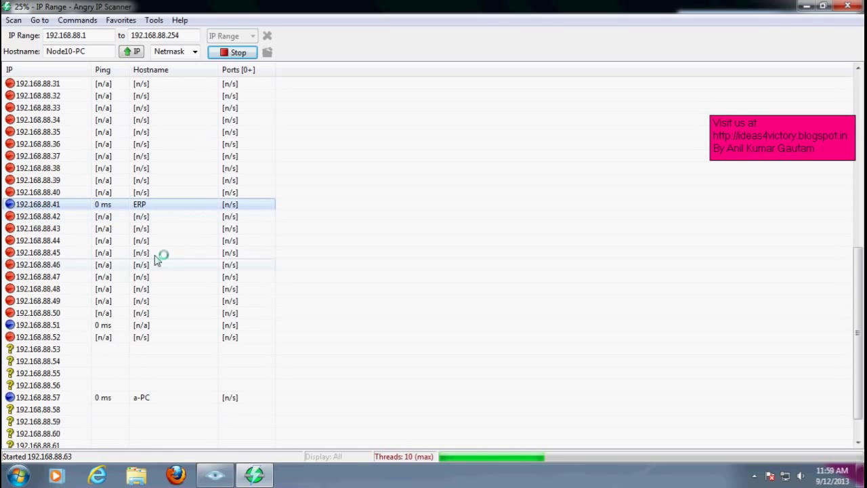
click(54, 325)
scroll(386, 328, down, 1)
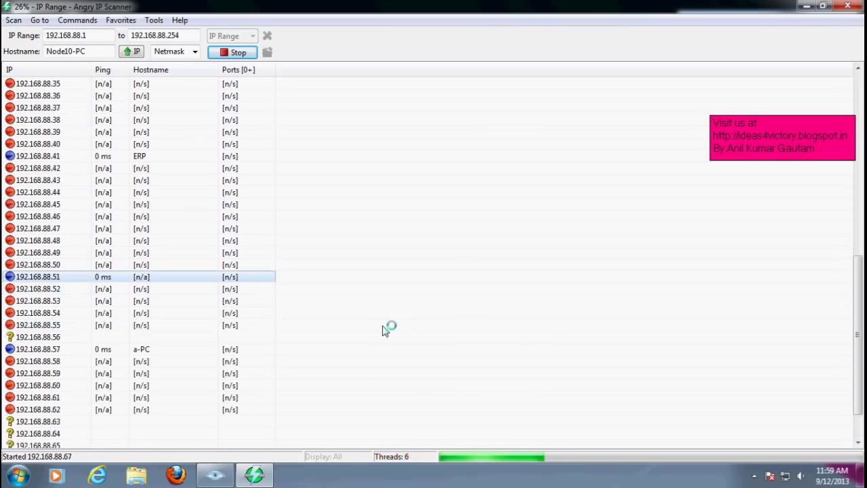
click(37, 349)
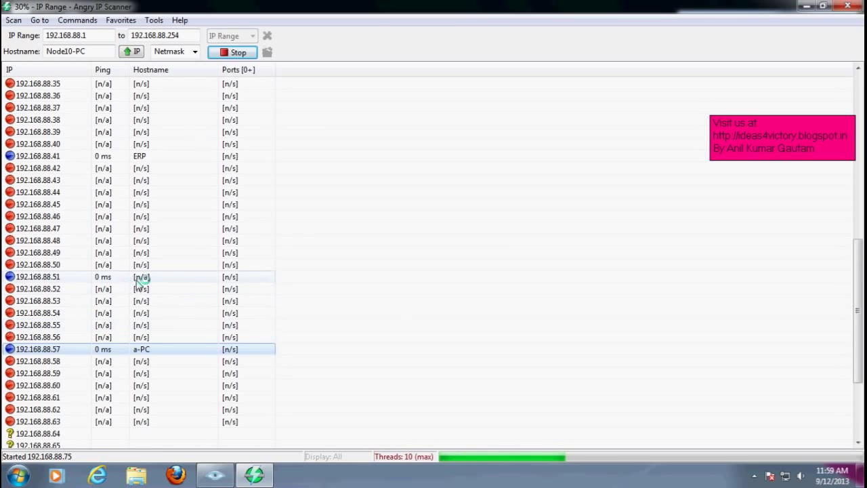
scroll(140, 276, down, 3)
click(134, 362)
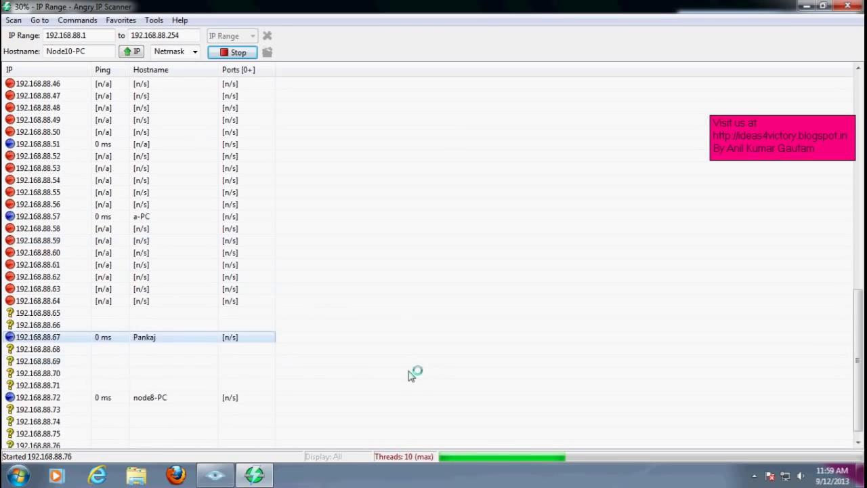
click(166, 395)
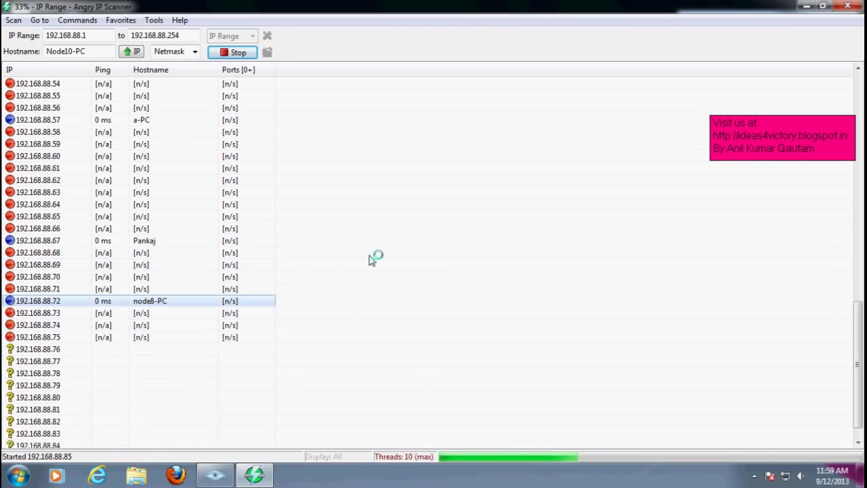
Review the scanned address list from its beginning and select the host 192.168.88.67.
scroll(371, 260, up, 18)
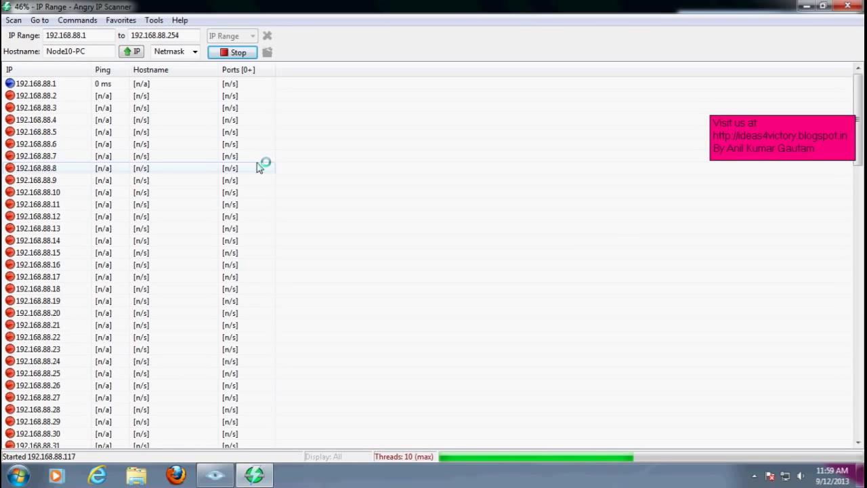
scroll(230, 158, down, 16)
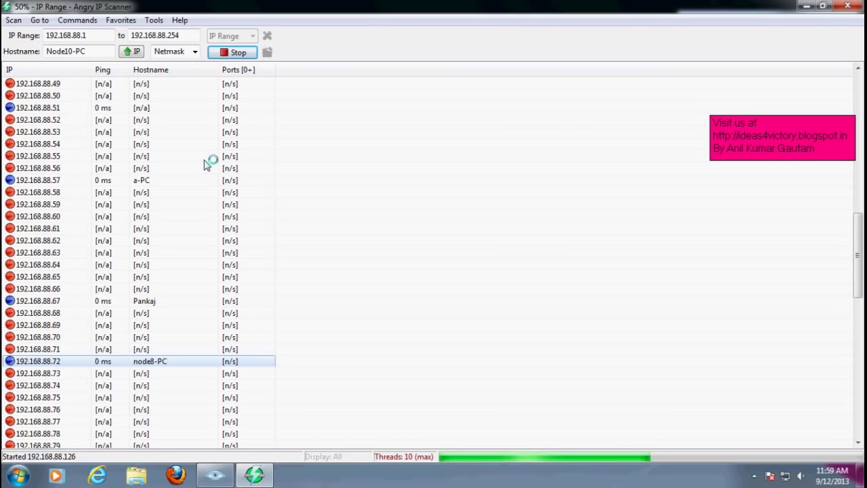
scroll(203, 165, down, 4)
scroll(200, 164, down, 11)
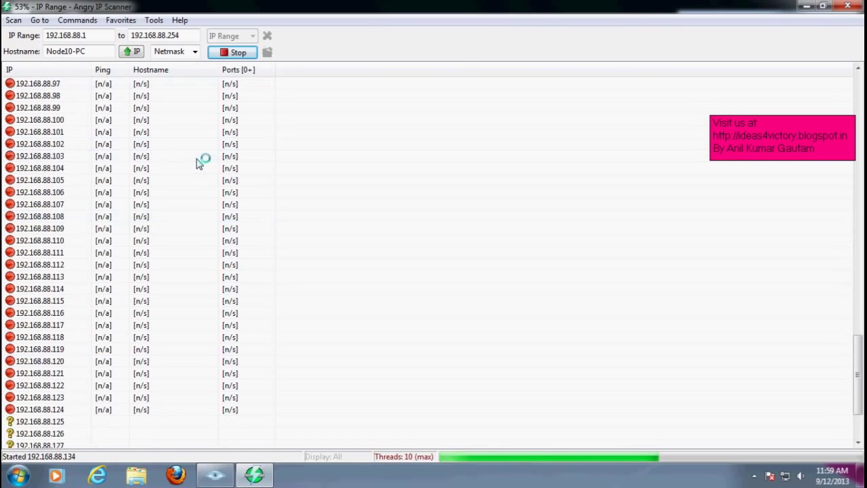
scroll(200, 165, down, 4)
scroll(200, 164, up, 14)
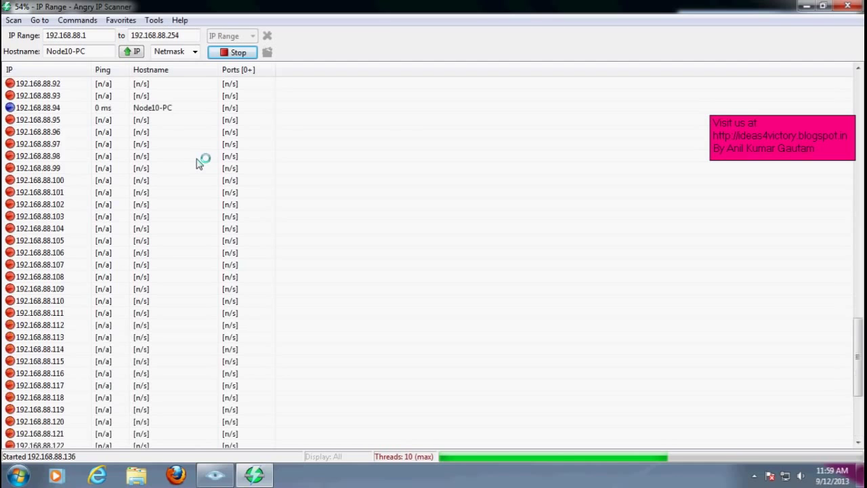
scroll(200, 163, up, 1)
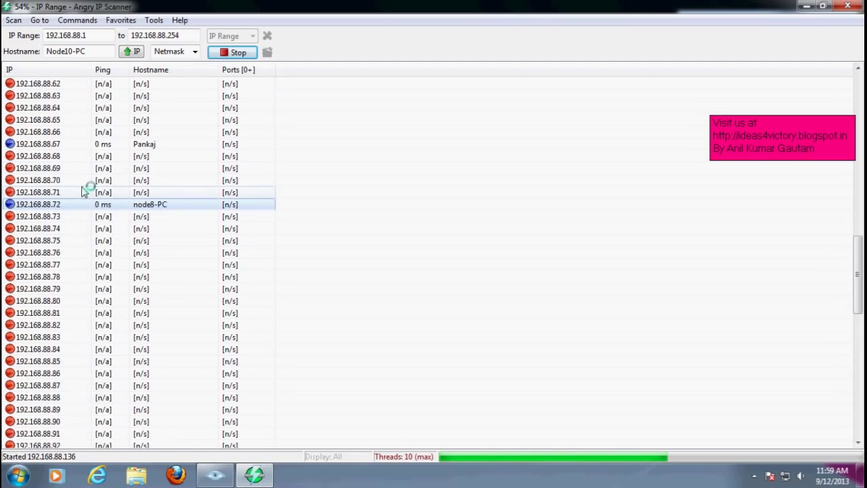
click(101, 146)
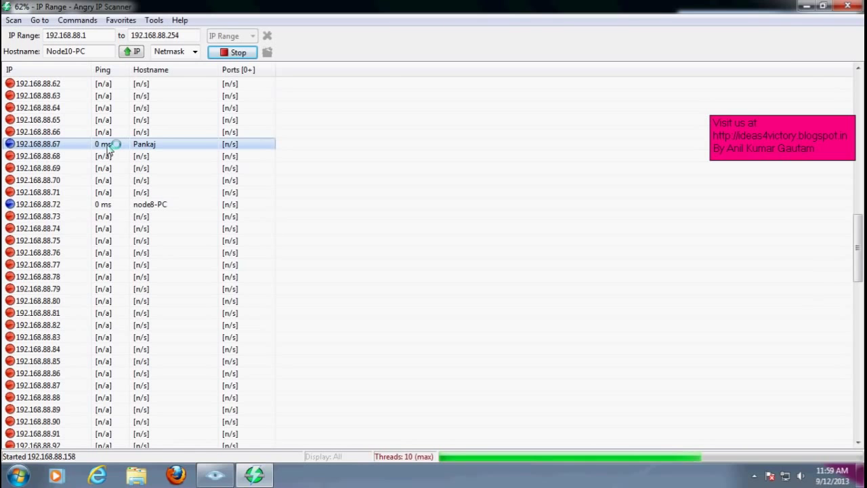
Close Angry IP Scanner and restart Zenmap from the desktop, moving its window clear of the icons.
click(846, 7)
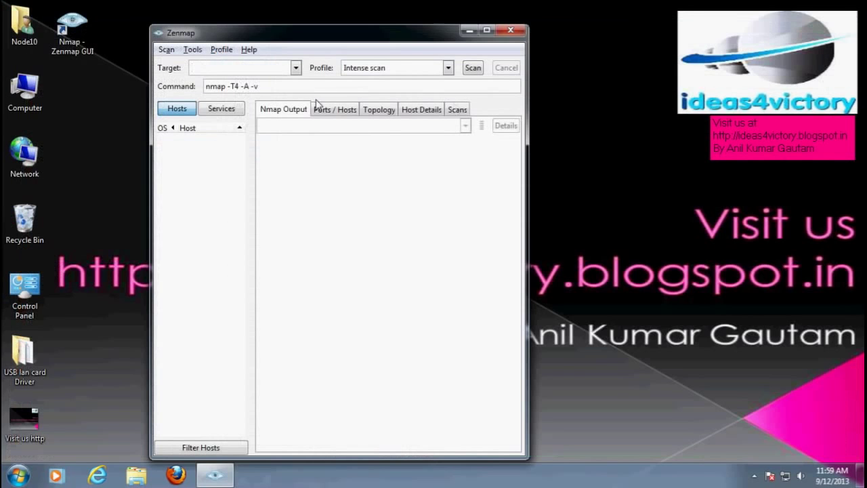
click(512, 32)
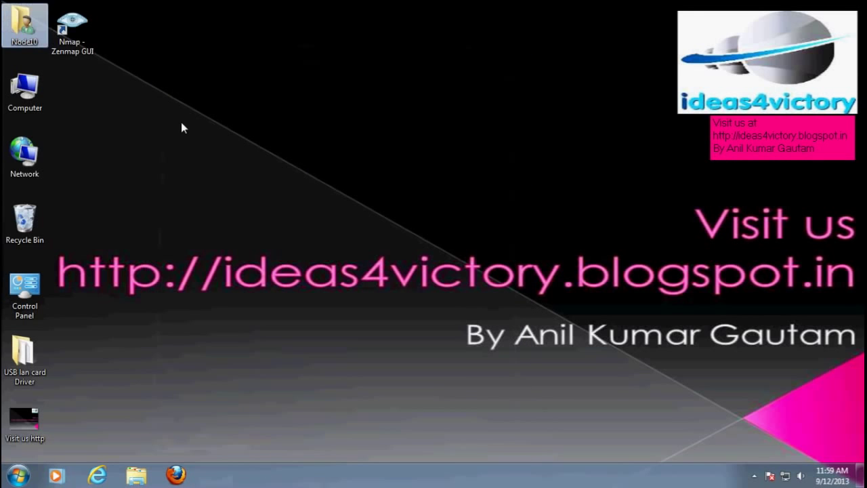
double_click(77, 32)
drag(188, 35, 332, 35)
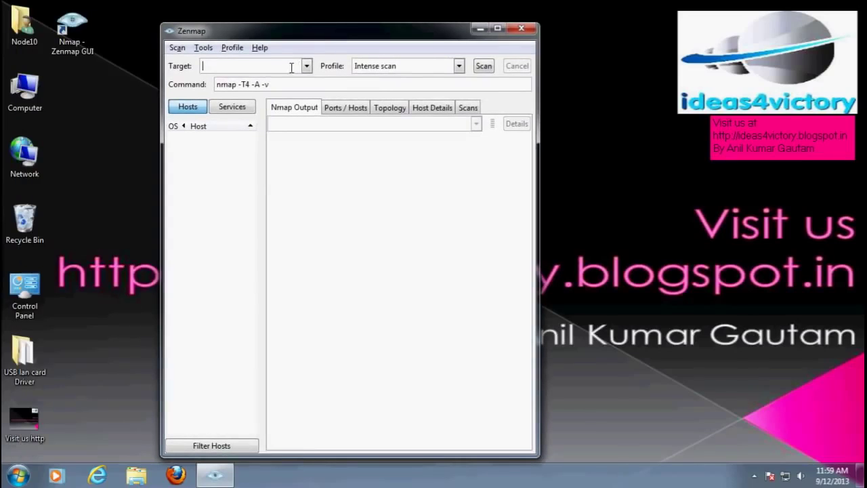
Set the scan target to 192.168.88.67 and start a scan with the Intense scan profile.
text(192.168.)
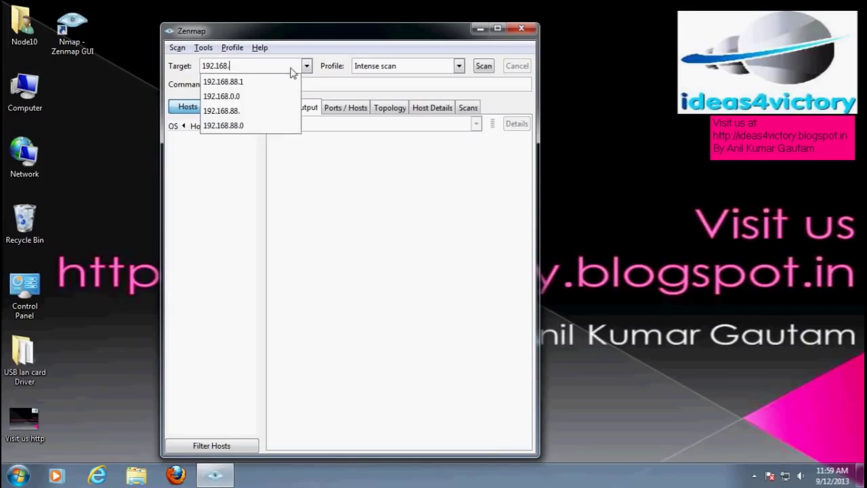
text(88.67)
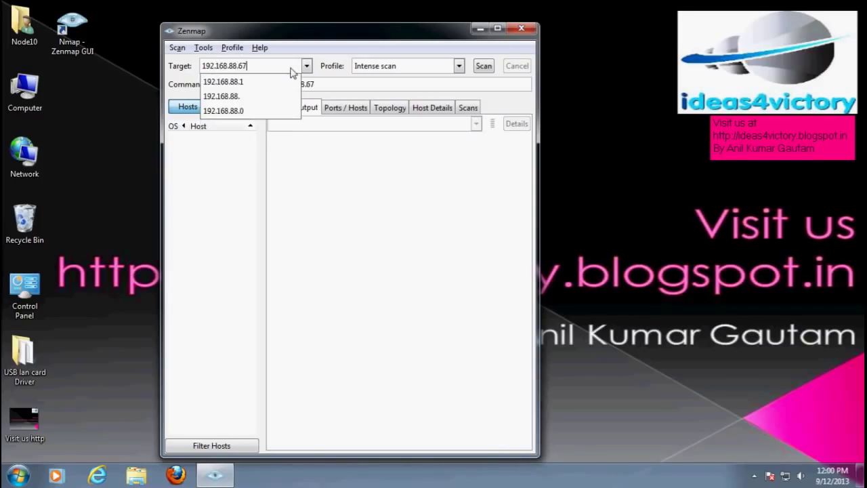
drag(406, 42, 409, 36)
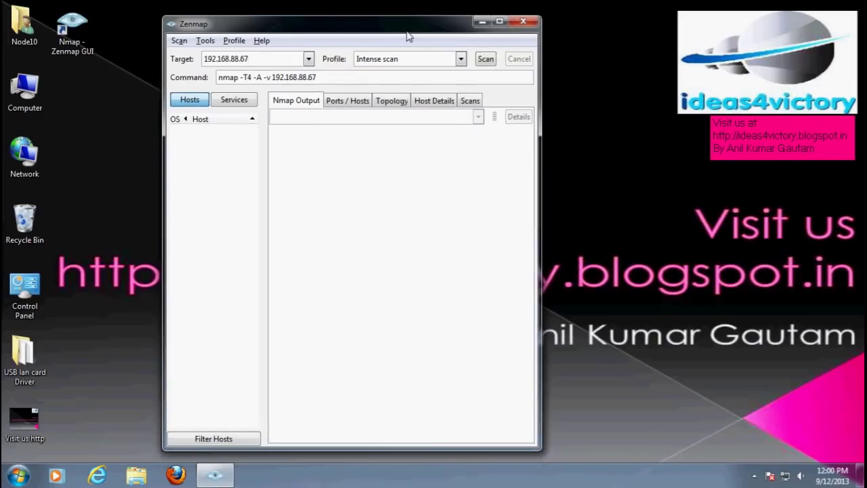
click(485, 60)
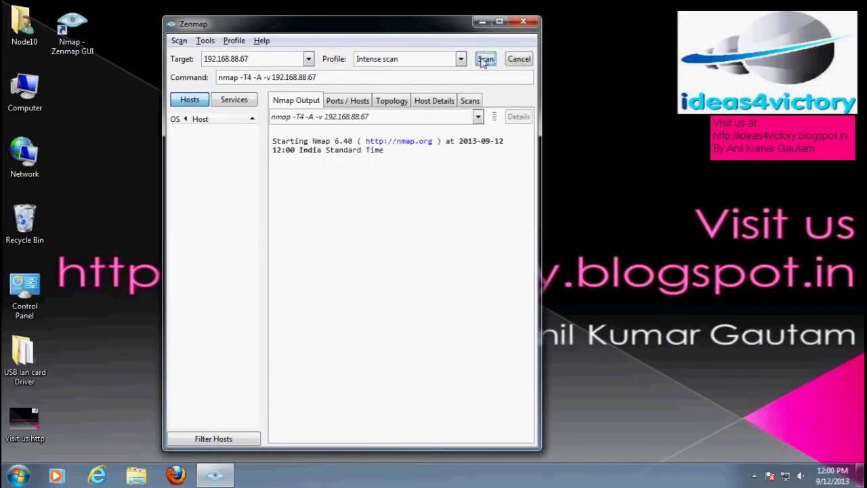
Maximize the scan window and follow the discovered open ports and the SYN Stealth Scan timing while the scan runs.
click(500, 21)
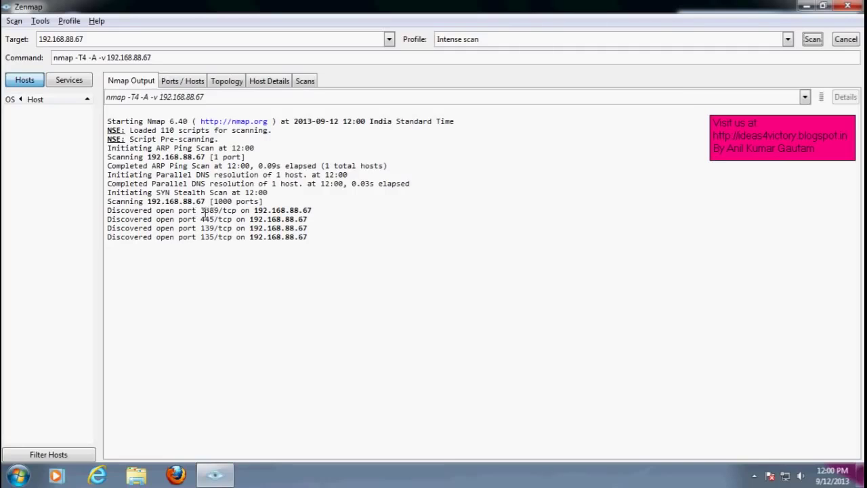
drag(201, 210, 216, 238)
click(242, 211)
click(264, 237)
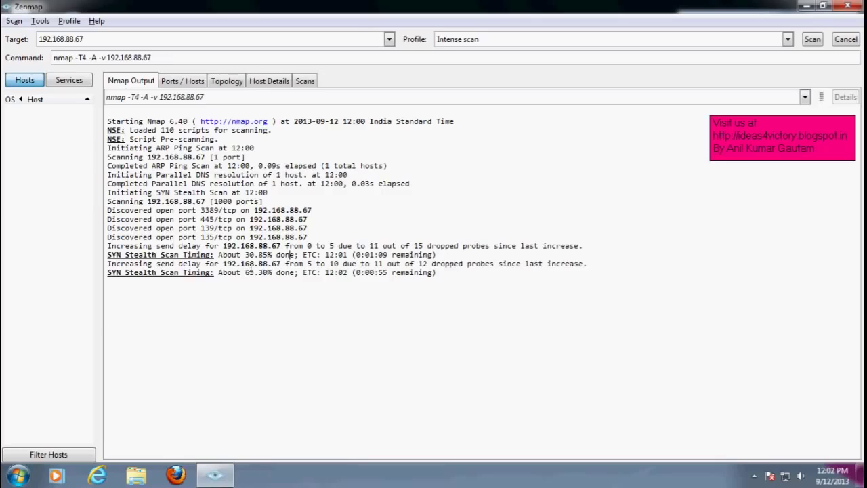
drag(246, 255, 294, 273)
click(289, 300)
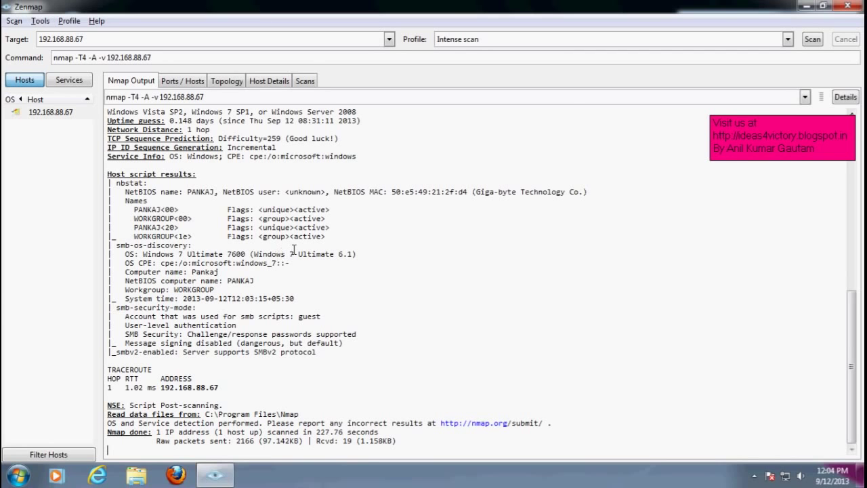
Read the finished output from its start, covering the loaded scripts, ARP ping scan, DNS resolution, SYN stealth scan and discovered open ports.
scroll(277, 182, up, 5)
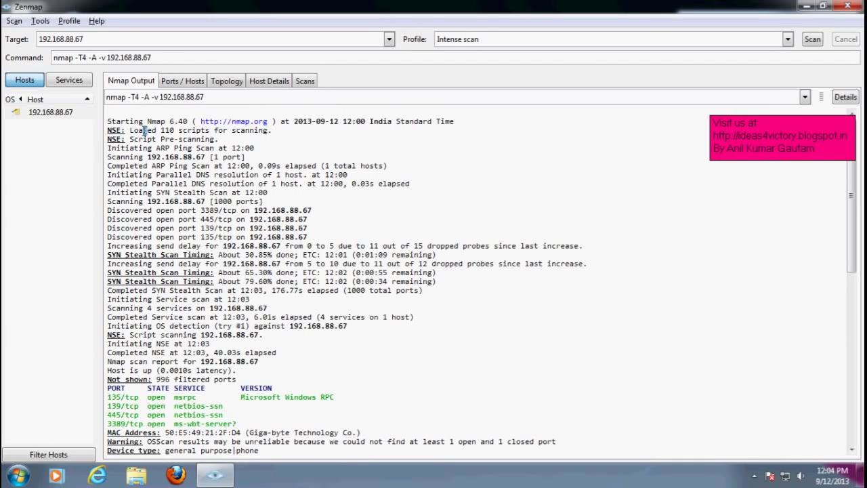
drag(142, 130, 221, 131)
click(221, 131)
drag(157, 148, 316, 148)
click(315, 148)
click(260, 157)
drag(152, 166, 263, 166)
click(273, 166)
drag(154, 175, 272, 174)
click(277, 183)
drag(150, 196, 276, 239)
click(264, 201)
click(291, 237)
Examine the port table in the scan report, checking each port's number, state, service and version.
scroll(263, 269, down, 2)
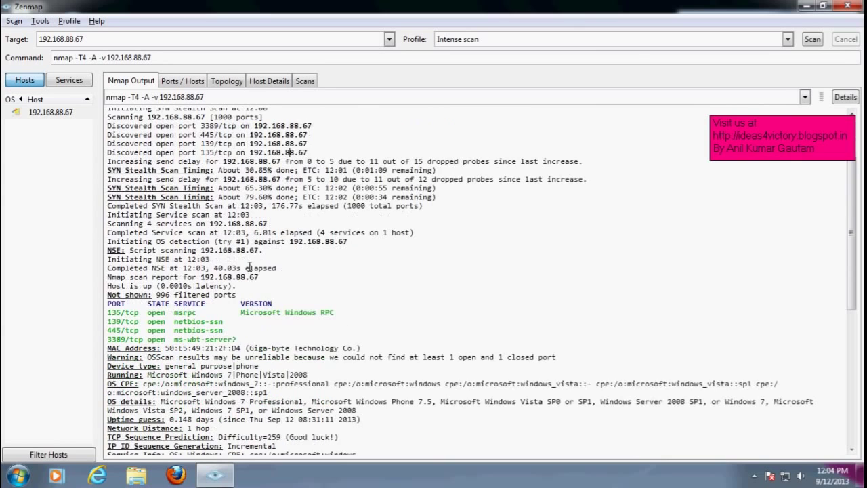
scroll(184, 237, down, 1)
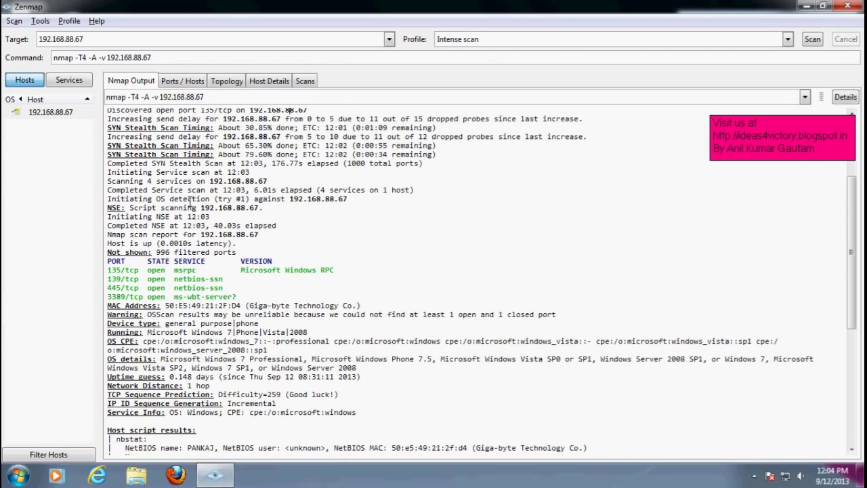
scroll(169, 224, down, 1)
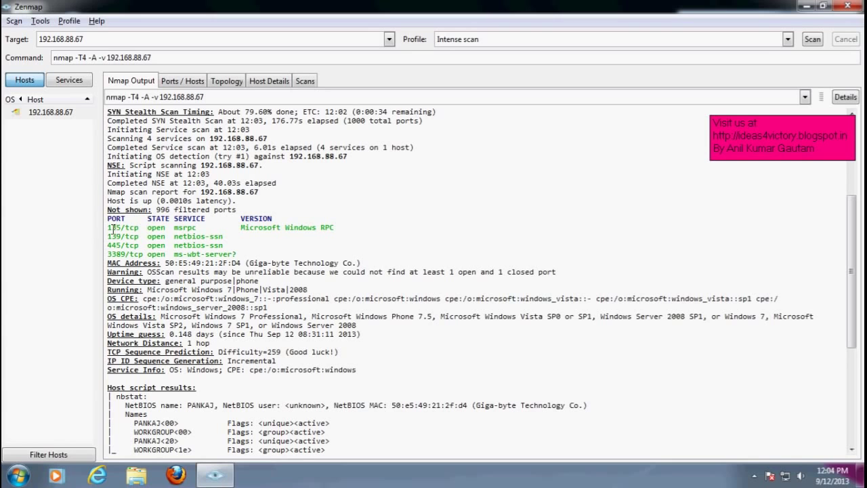
drag(112, 245, 140, 247)
click(117, 256)
drag(174, 228, 219, 231)
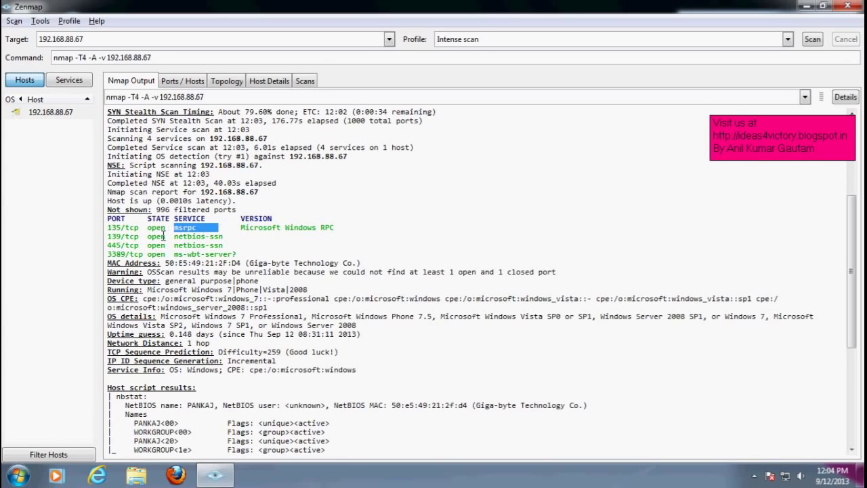
click(227, 237)
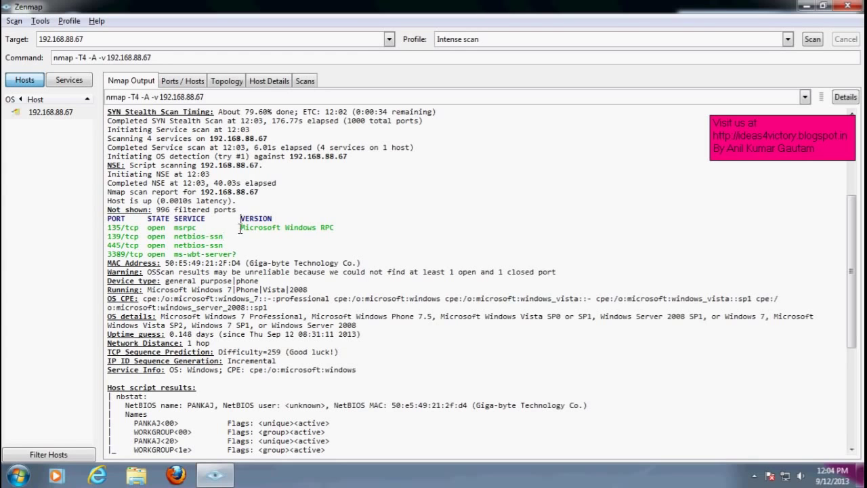
drag(240, 227, 335, 228)
click(358, 227)
Examine the host's MAC address and its operating system information in the Running, OS CPE and OS details lines.
drag(168, 263, 365, 263)
click(256, 264)
click(397, 262)
drag(222, 290, 188, 290)
click(256, 290)
click(309, 289)
click(284, 280)
drag(241, 298, 258, 289)
click(277, 296)
drag(340, 298, 268, 309)
click(292, 316)
drag(159, 316, 265, 305)
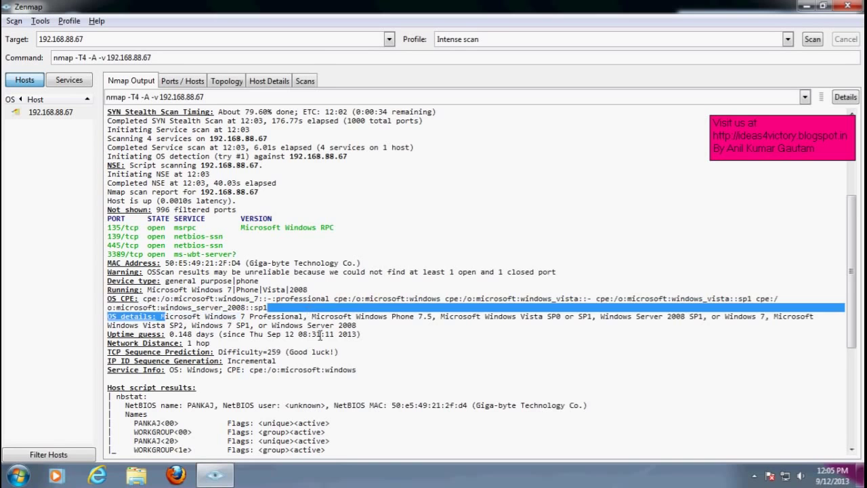
click(319, 334)
scroll(255, 302, down, 1)
double_click(230, 282)
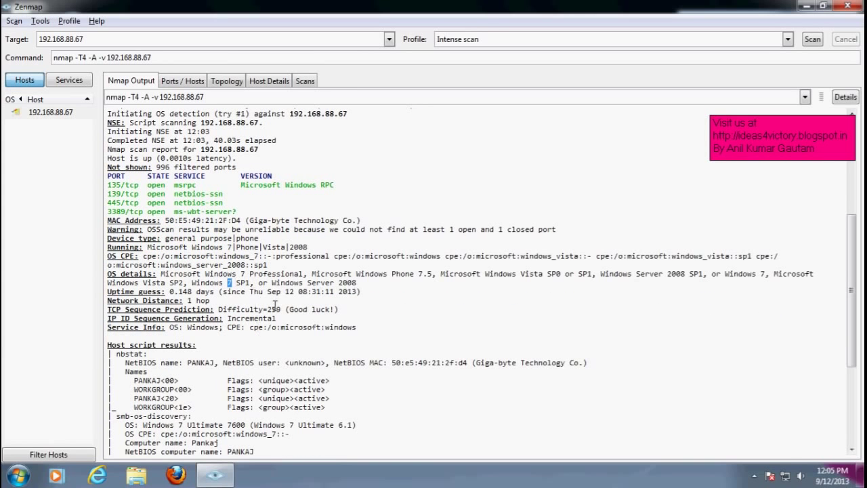
Check the uptime guess, network distance and service info lines of the scan report.
scroll(161, 311, down, 1)
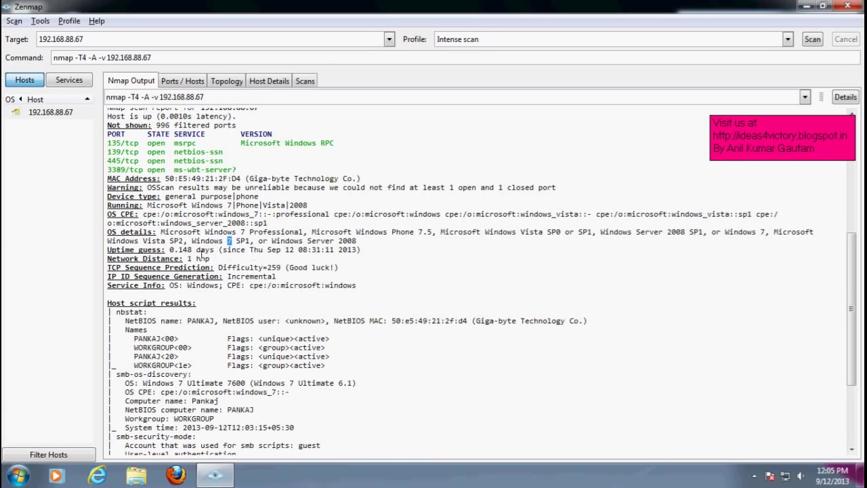
drag(179, 252, 248, 253)
click(323, 261)
drag(187, 258, 225, 259)
click(227, 258)
scroll(250, 284, down, 2)
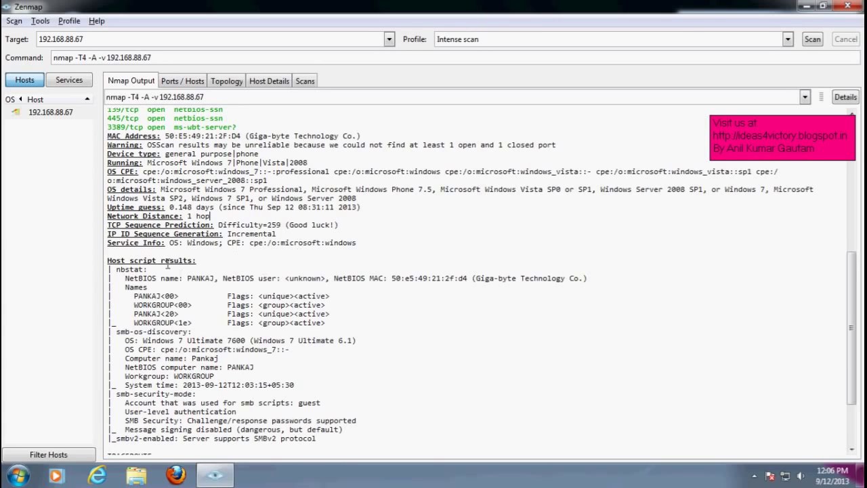
click(218, 242)
key(End)
scroll(230, 269, down, 2)
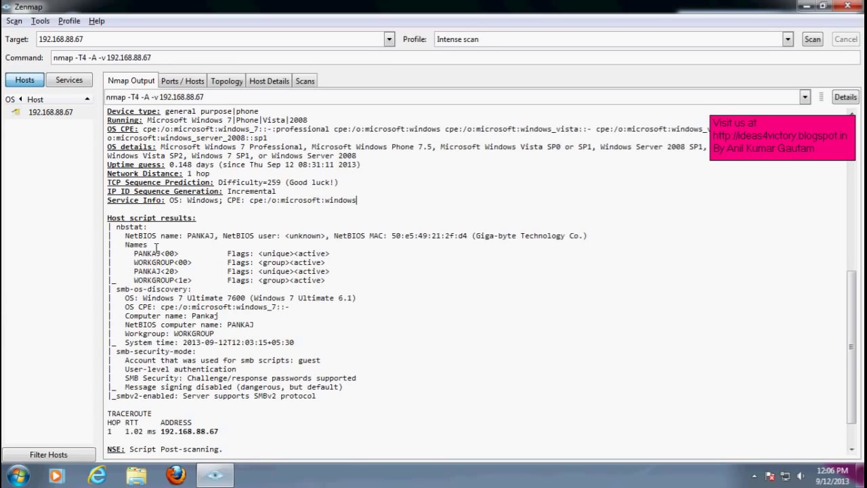
Examine the host script results for the workgroup, network card vendor, computer name and NetBIOS computer name.
drag(179, 263, 109, 263)
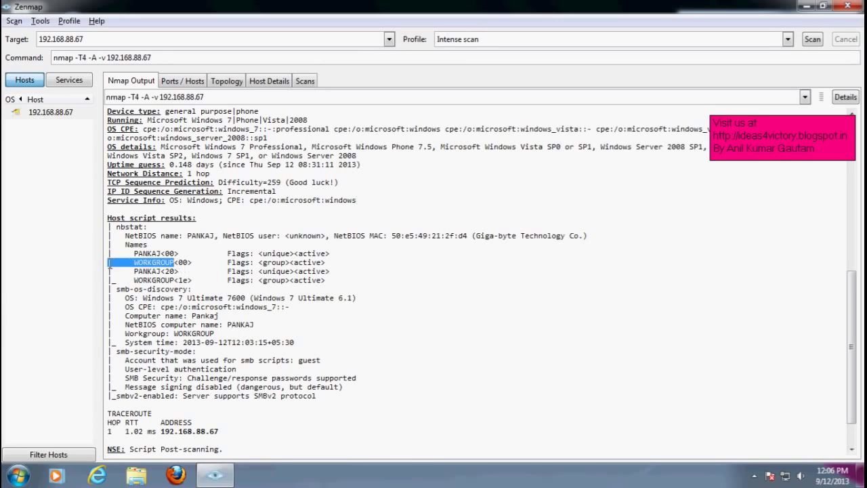
click(193, 263)
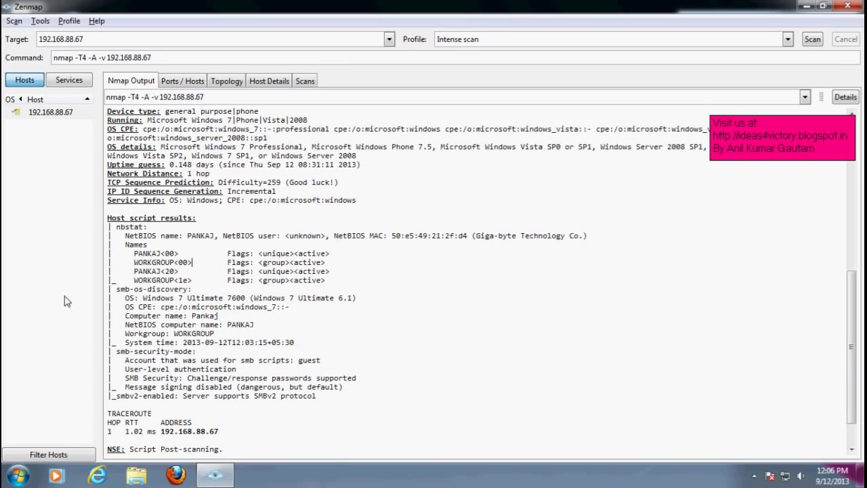
drag(488, 236, 586, 236)
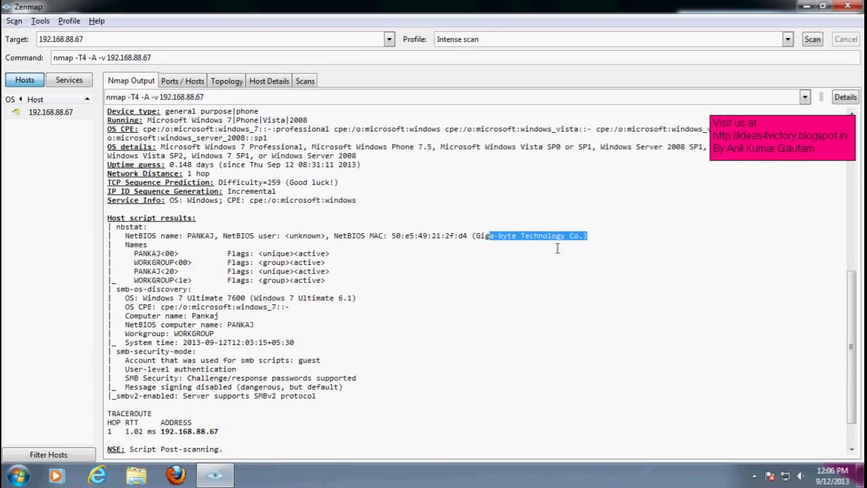
click(446, 290)
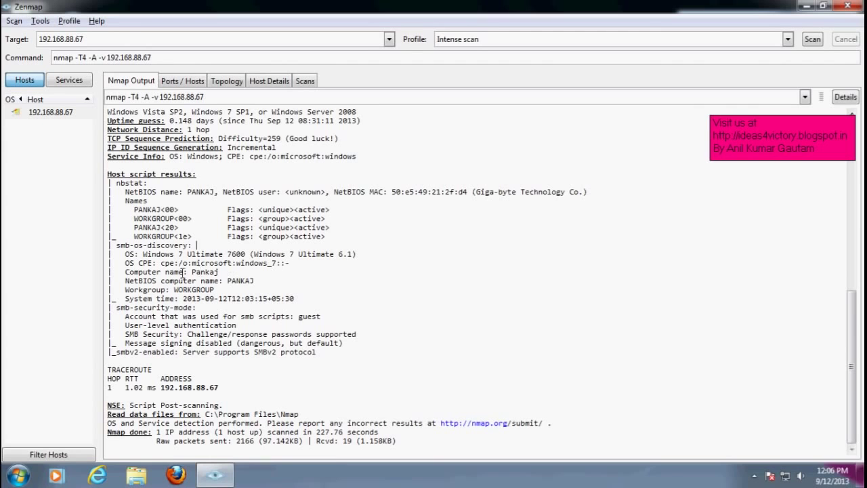
drag(193, 272, 278, 271)
click(236, 271)
drag(226, 280, 320, 279)
click(364, 281)
Look through the host's list of open ports, and centre the network topology map on 192.168.88.67.
click(175, 82)
click(186, 124)
click(193, 152)
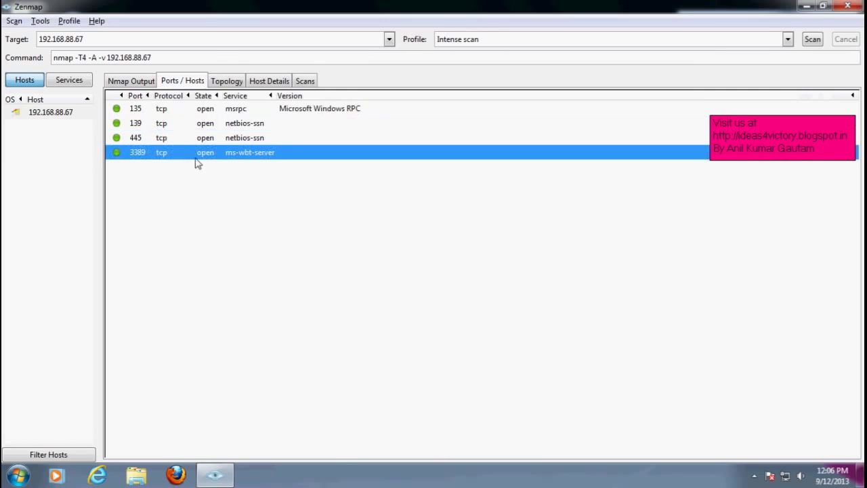
click(225, 84)
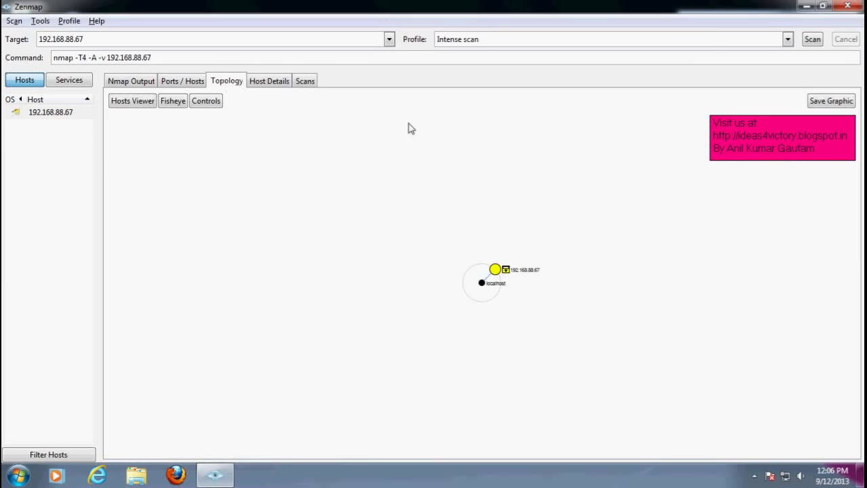
click(495, 269)
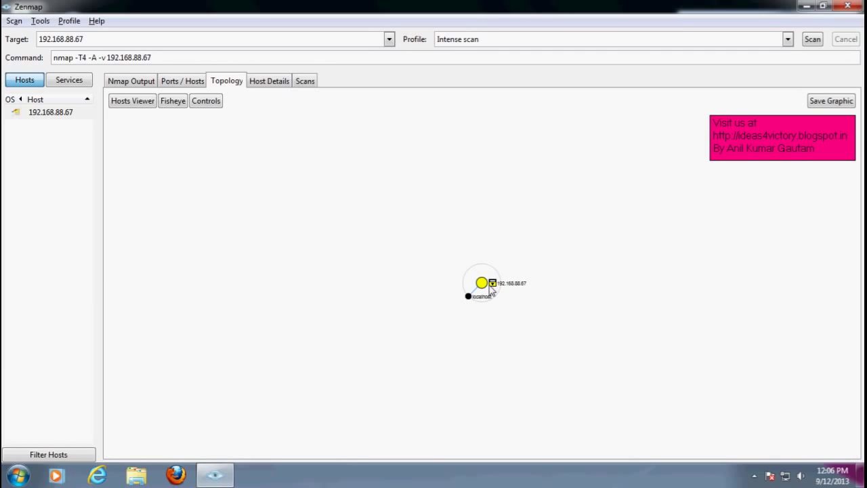
Review the host details of 192.168.88.67, including the ports used, OS classes and comments sections.
click(282, 82)
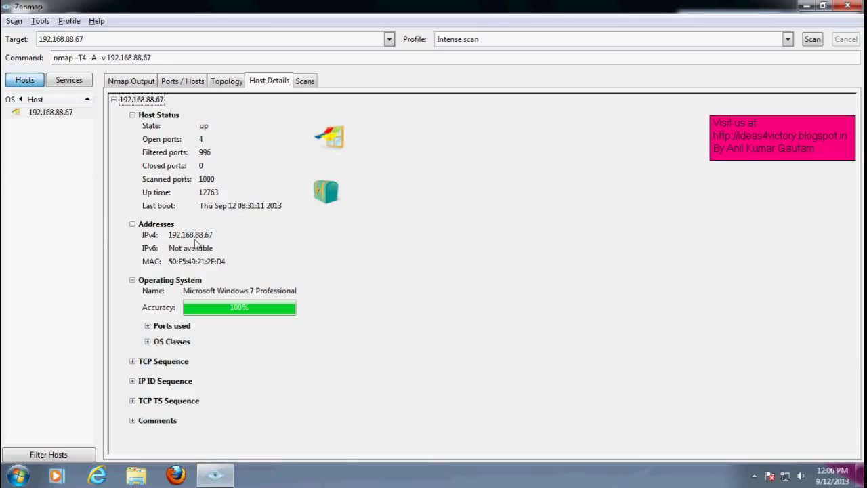
click(149, 326)
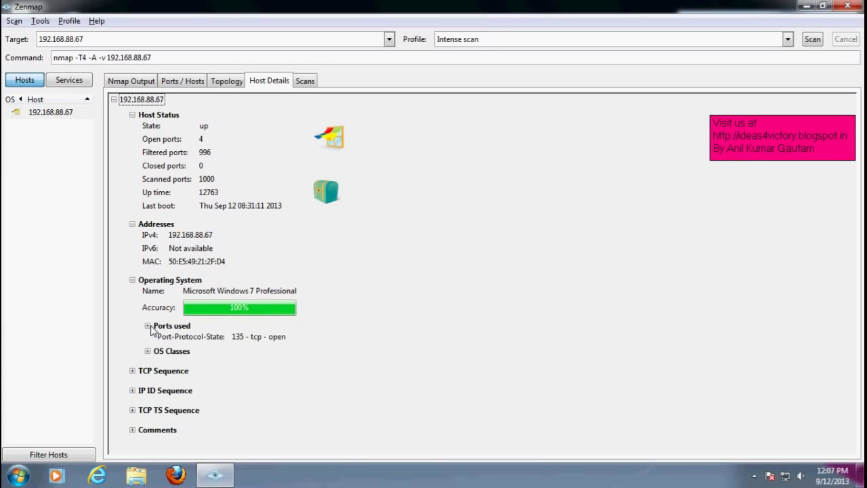
click(148, 326)
click(148, 342)
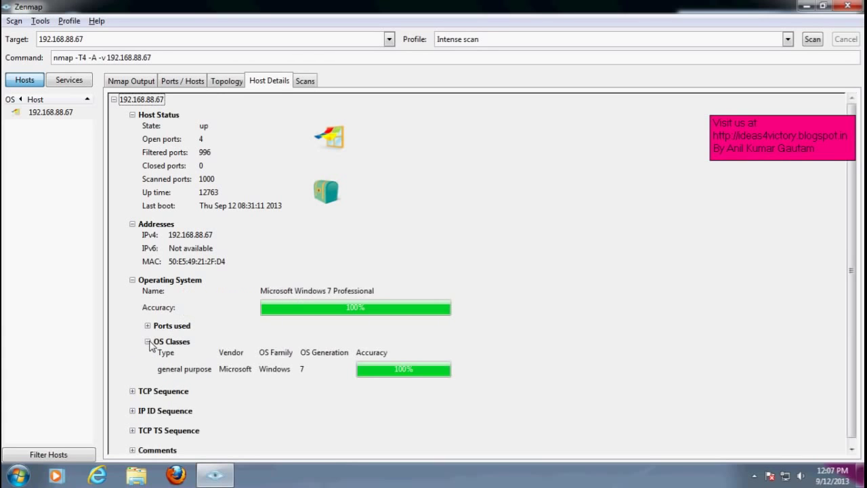
scroll(151, 346, down, 1)
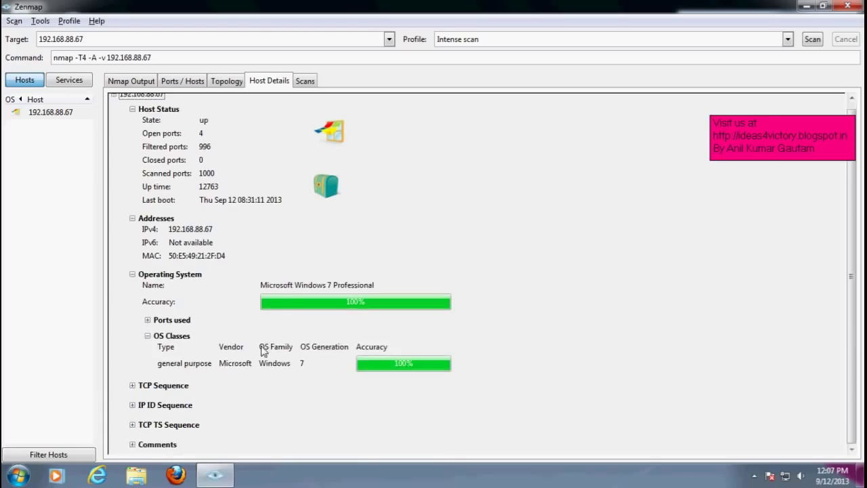
click(147, 337)
click(132, 420)
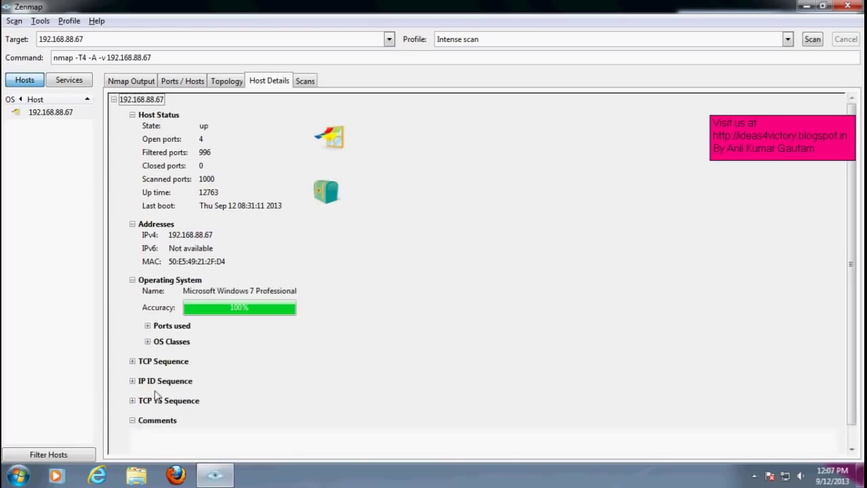
Browse the results by service, checking the ports behind ms-wbt-server, msrpc and netbios-ssn.
click(64, 81)
click(32, 114)
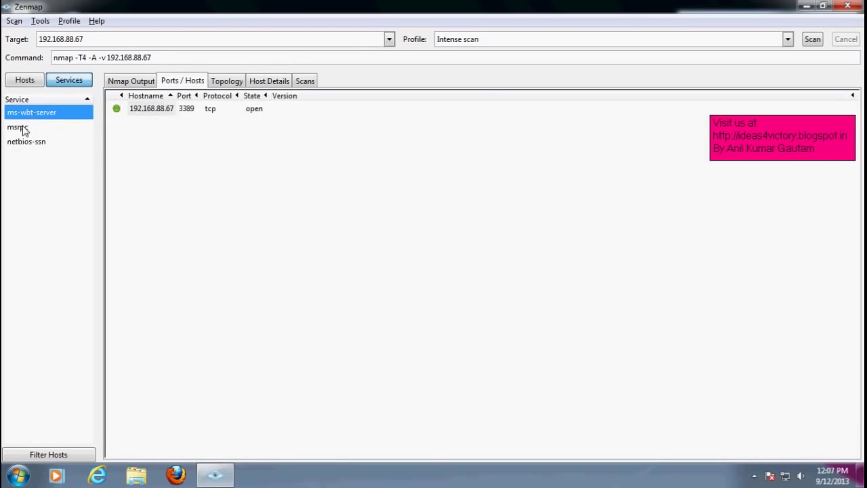
click(23, 128)
click(20, 142)
click(47, 114)
click(31, 128)
click(28, 141)
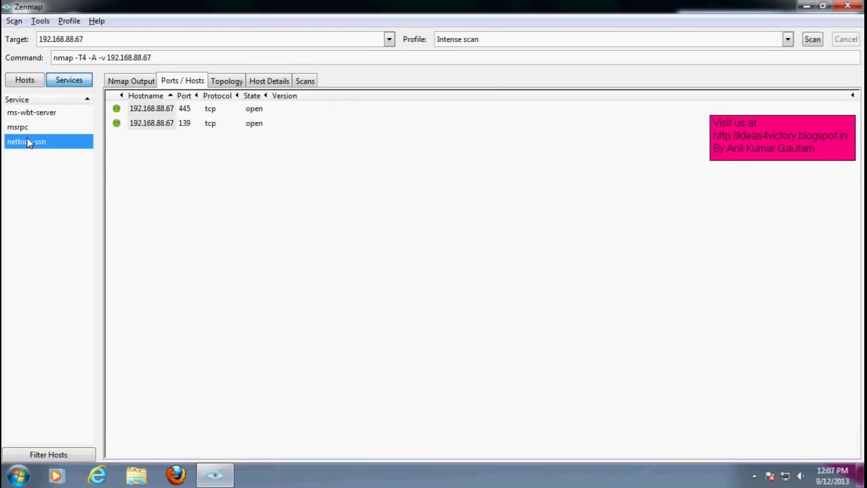
click(31, 128)
click(170, 110)
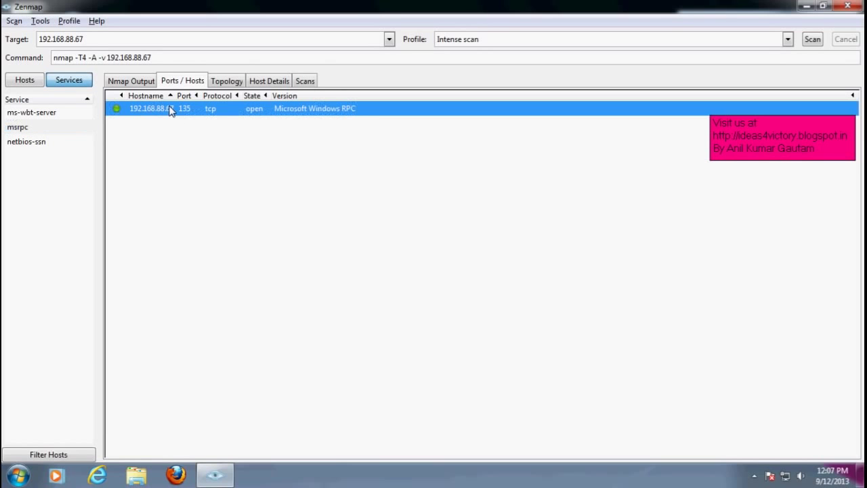
Check the OS fingerprint in the topology's Hosts Viewer and close it, view the scan list, and return to the host details.
click(227, 82)
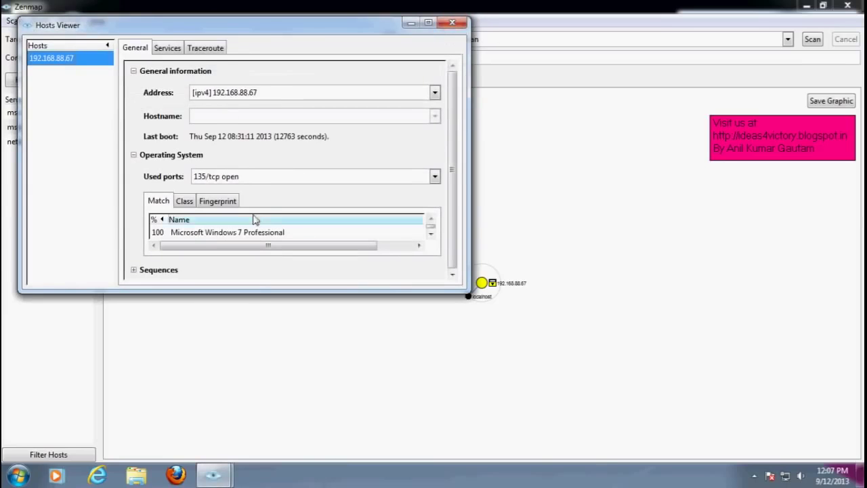
click(217, 201)
click(451, 24)
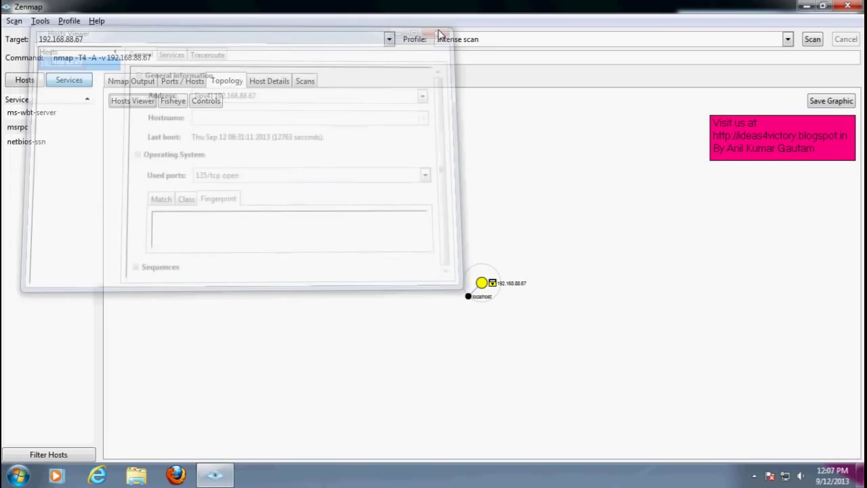
click(315, 84)
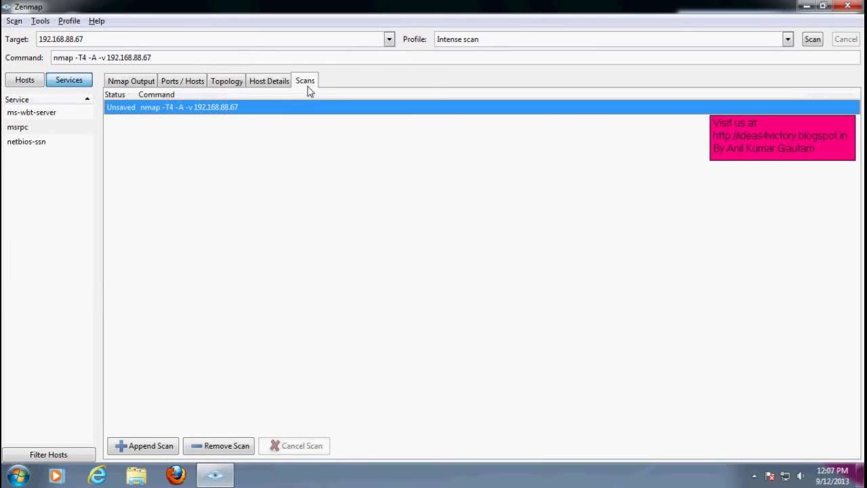
click(282, 82)
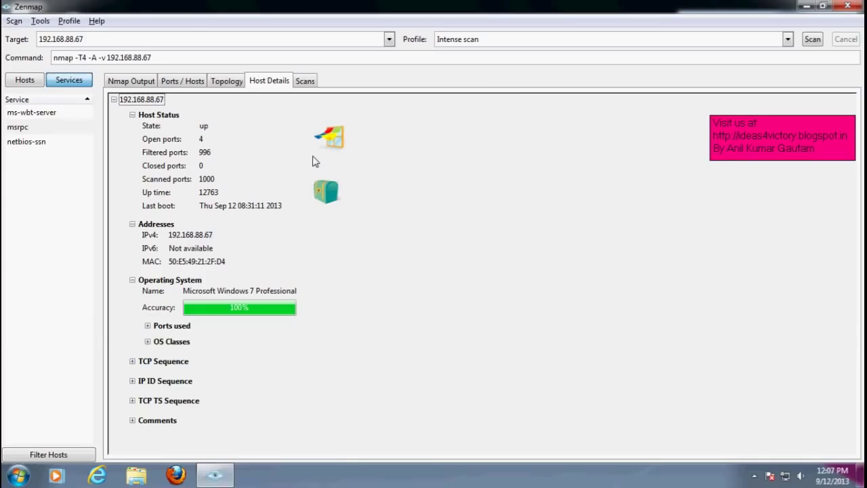
Keep 192.168.88.67 as the target and change the scan profile to Intense scan, all TCP ports.
drag(107, 39, 13, 39)
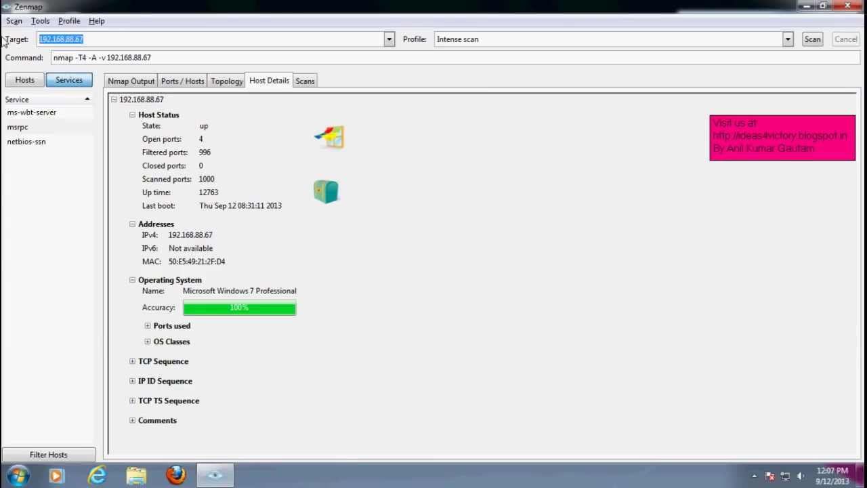
click(547, 39)
click(788, 39)
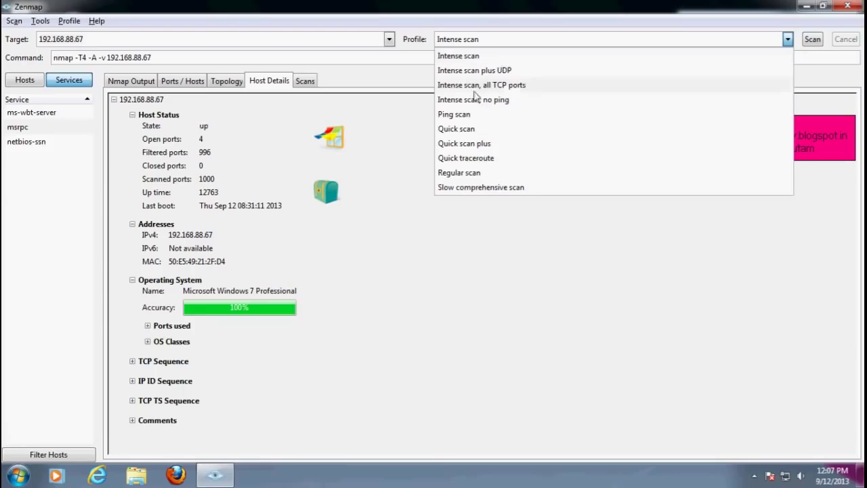
click(512, 87)
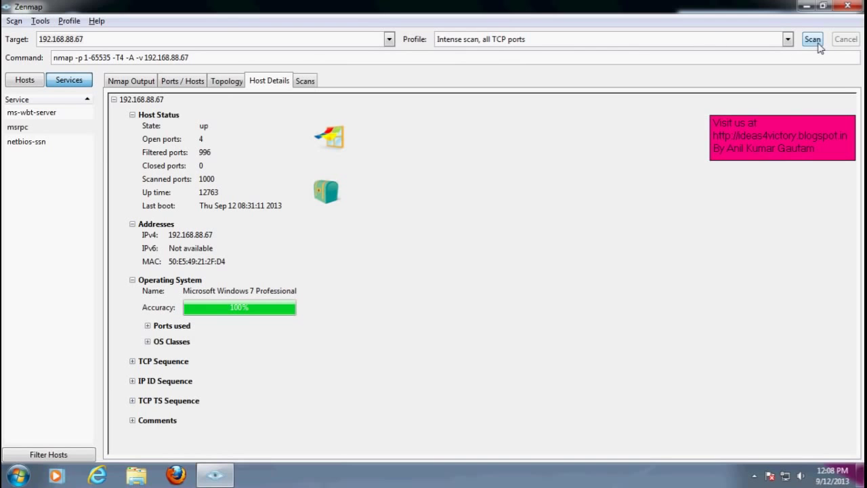
Close Zenmap without saving the scan and refresh the desktop.
click(847, 6)
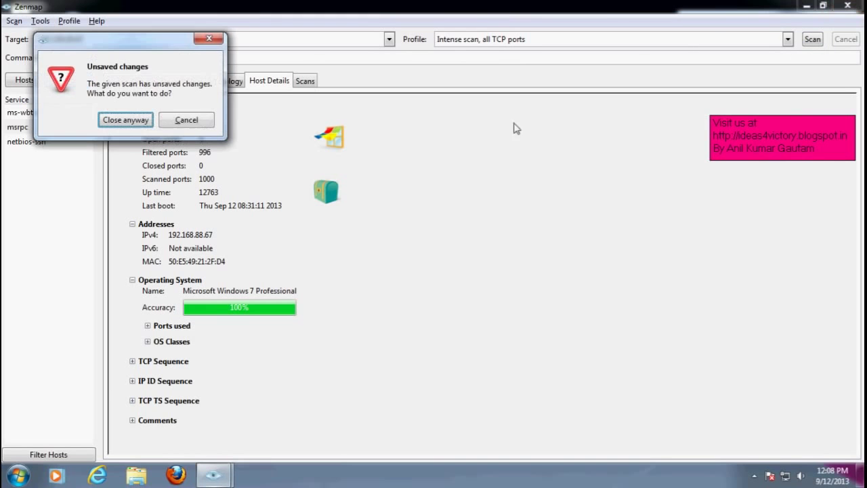
click(135, 122)
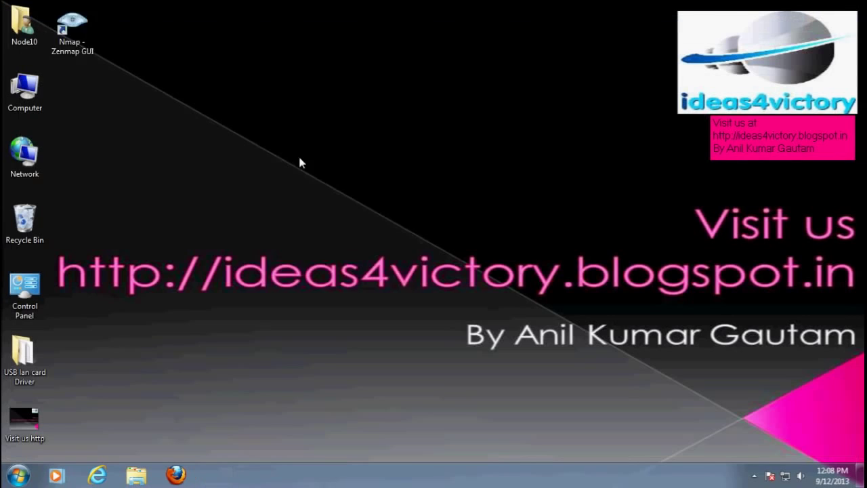
right_click(250, 98)
click(286, 134)
right_click(248, 120)
click(281, 154)
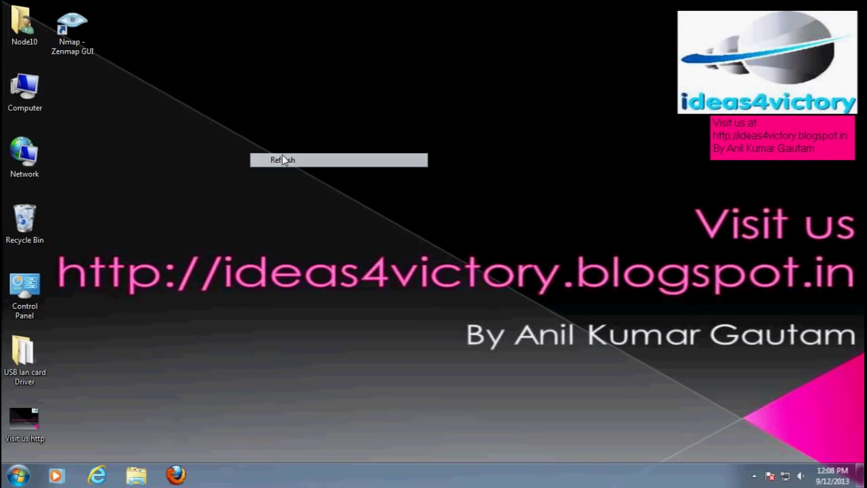